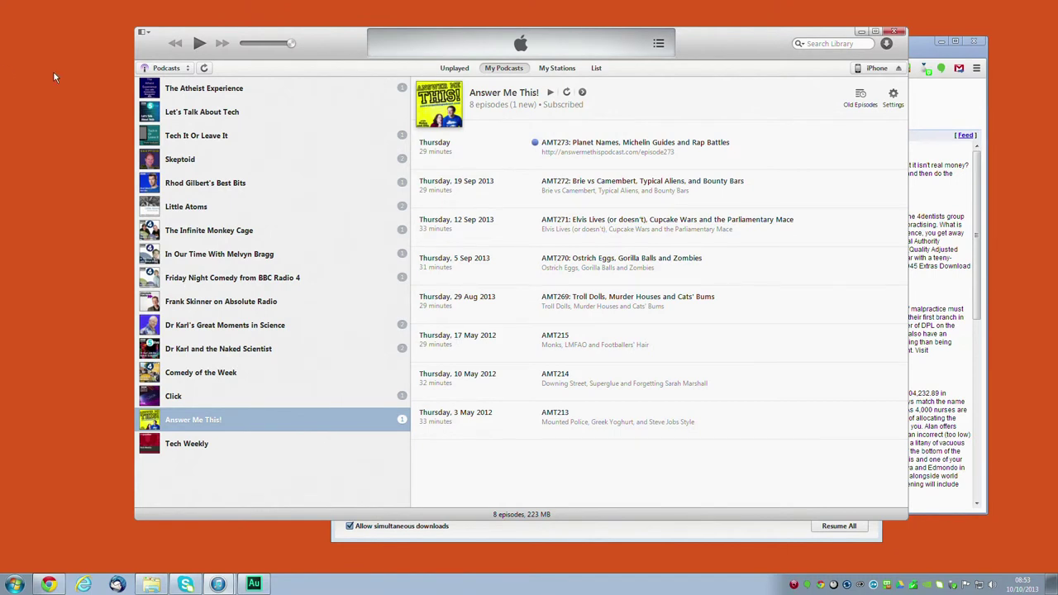
- Show the menu bar in the iTunes window
click(142, 34)
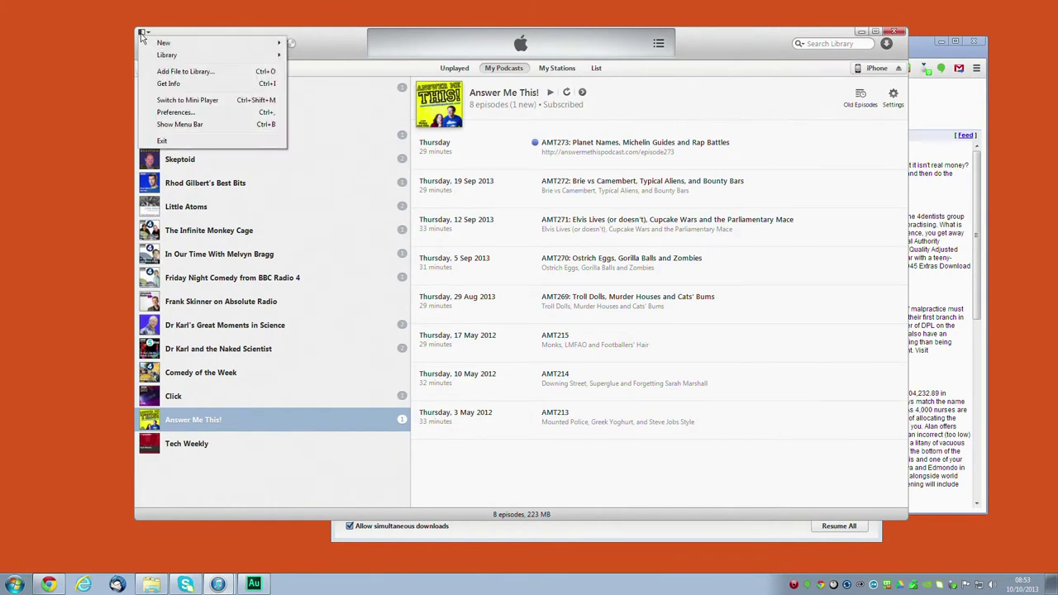
click(187, 125)
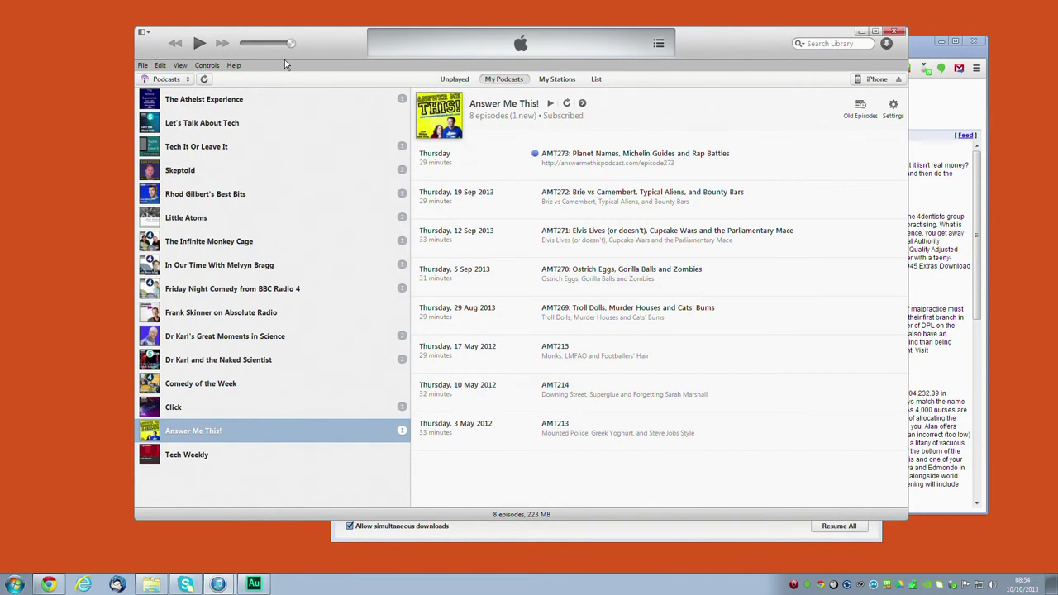
key(ctrl+b)
key(ctrl+b)
click(142, 66)
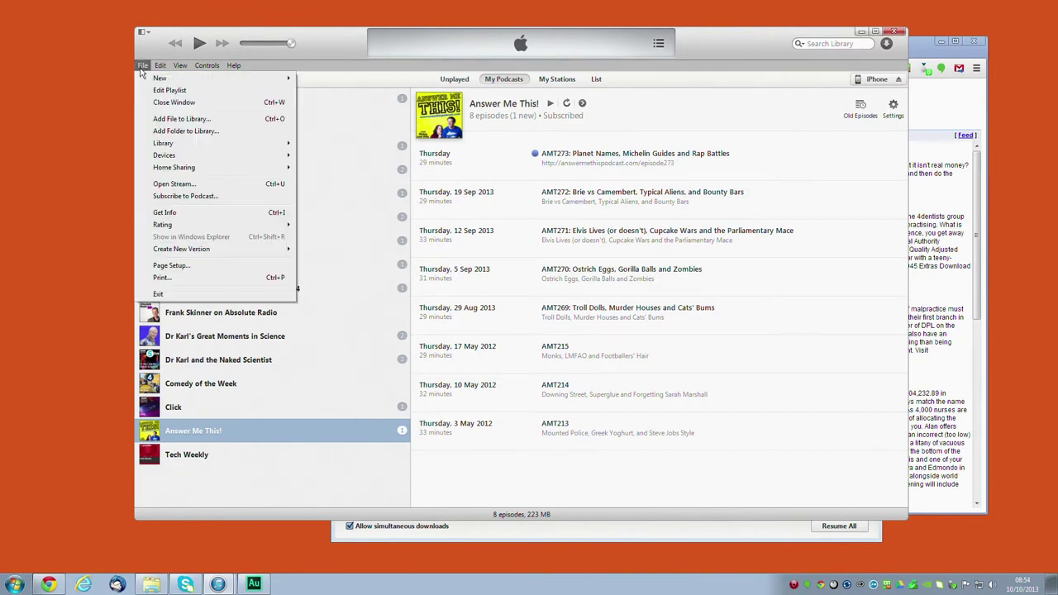
click(201, 196)
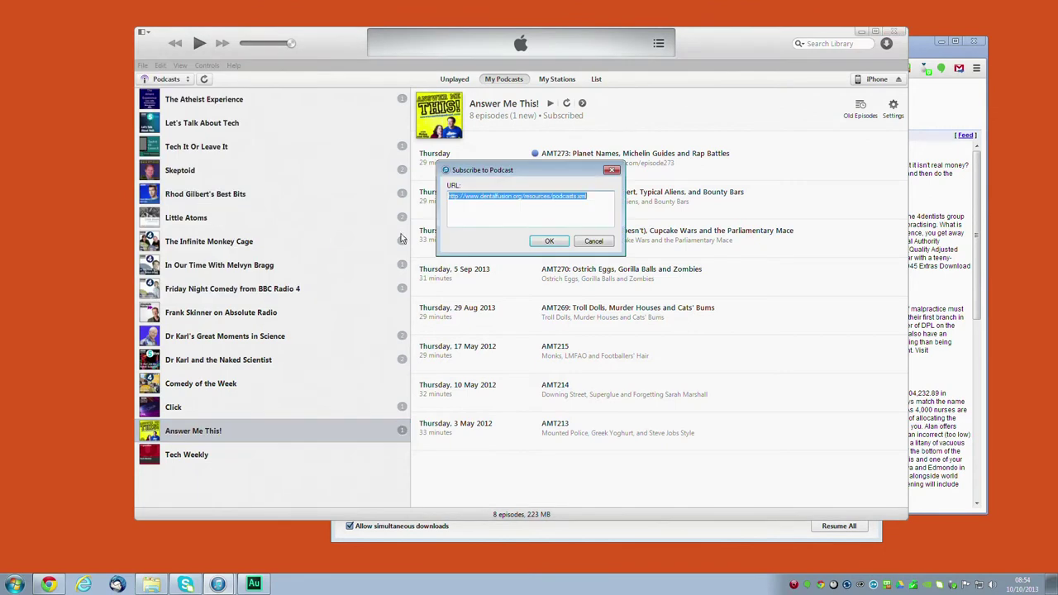
click(578, 205)
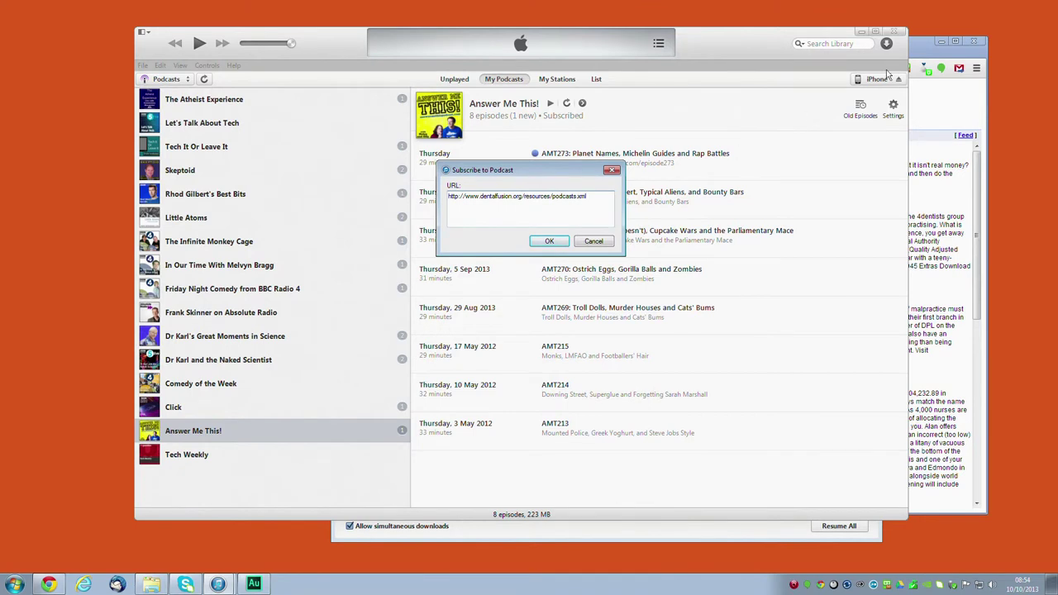
- Switch to Chrome and examine the raw XML of the Dental Fusion podcast feed, including its episode entries
click(922, 53)
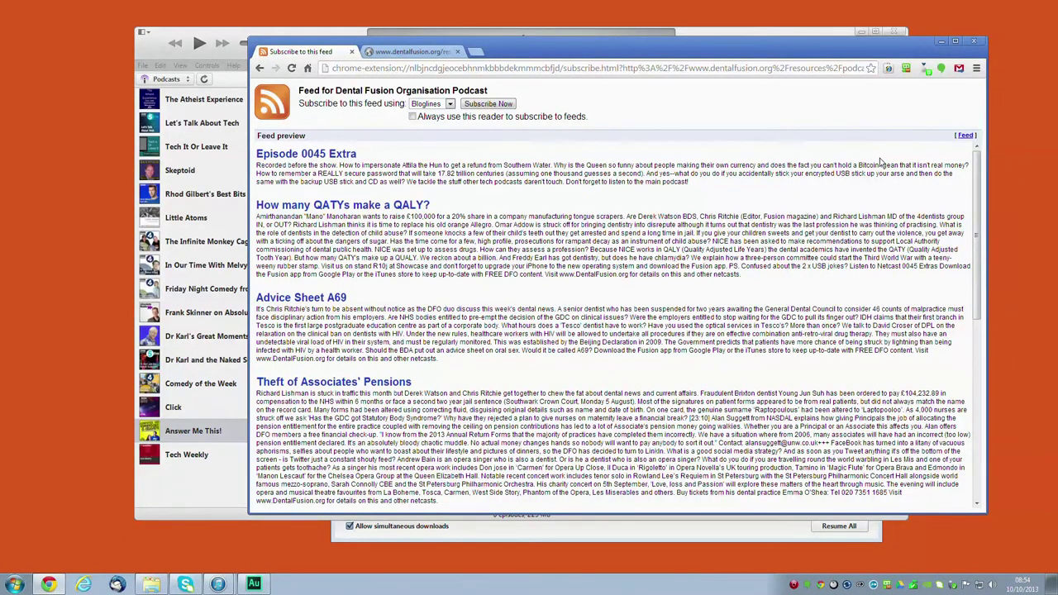
click(416, 52)
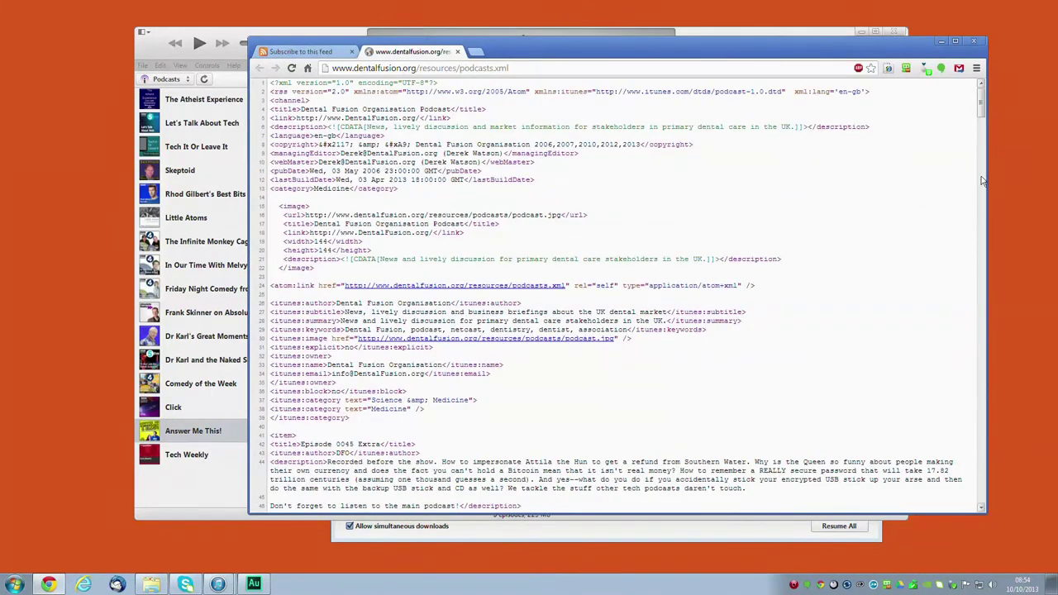
drag(983, 120, 984, 155)
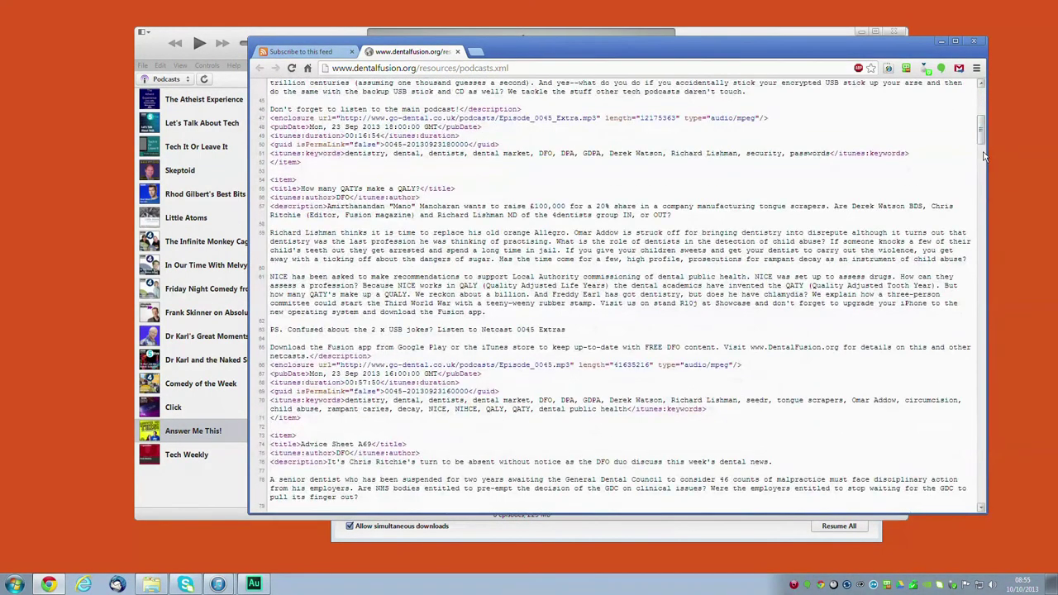
- Examine the Dental Fusion Organisation Podcast feed preview, its available feed readers and the Episode 0045 Extra entry
click(314, 54)
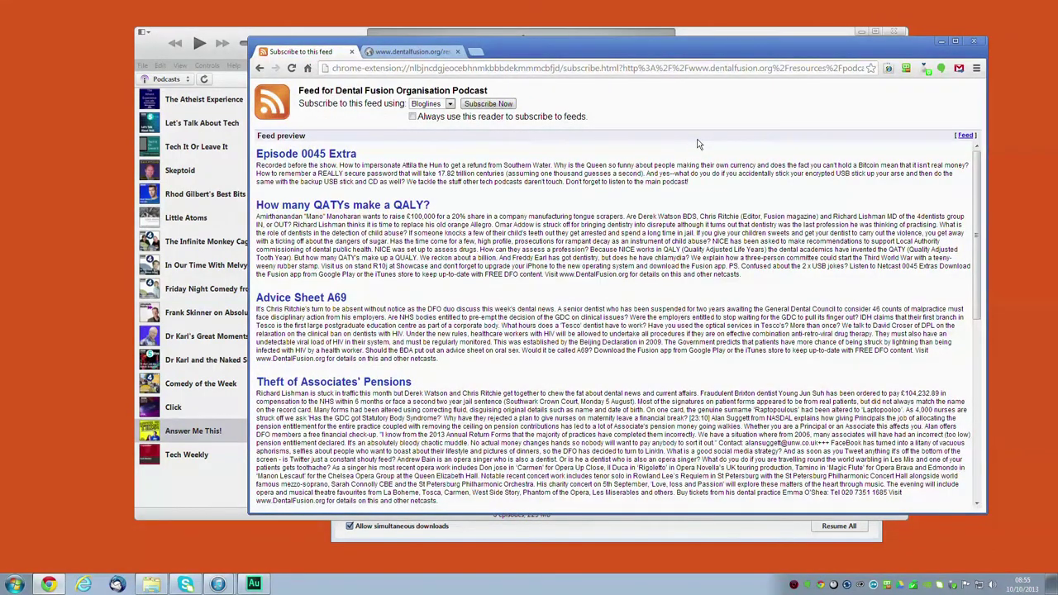
click(449, 104)
click(450, 104)
click(449, 104)
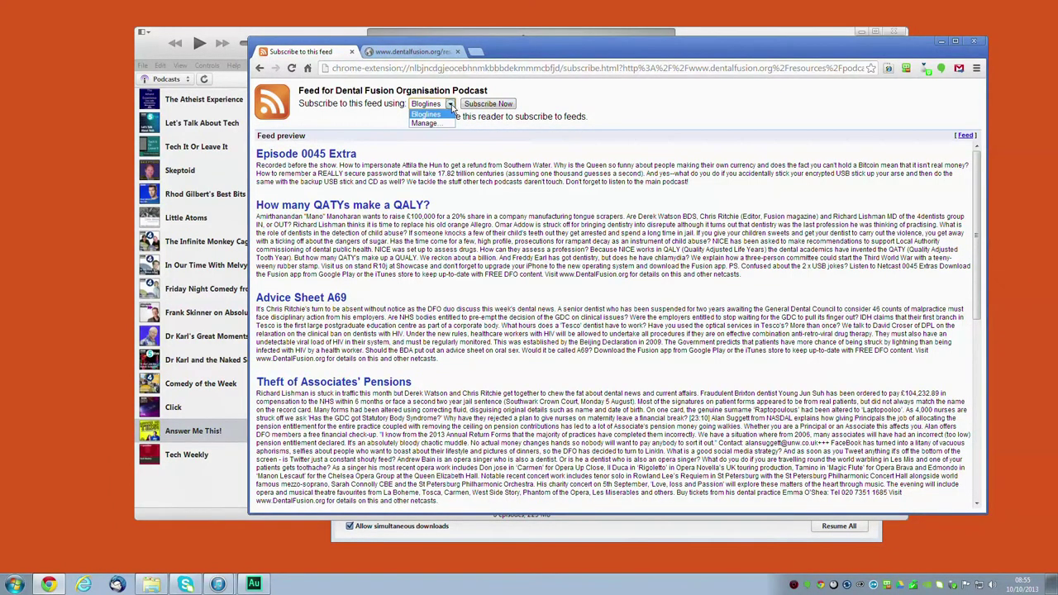
click(450, 106)
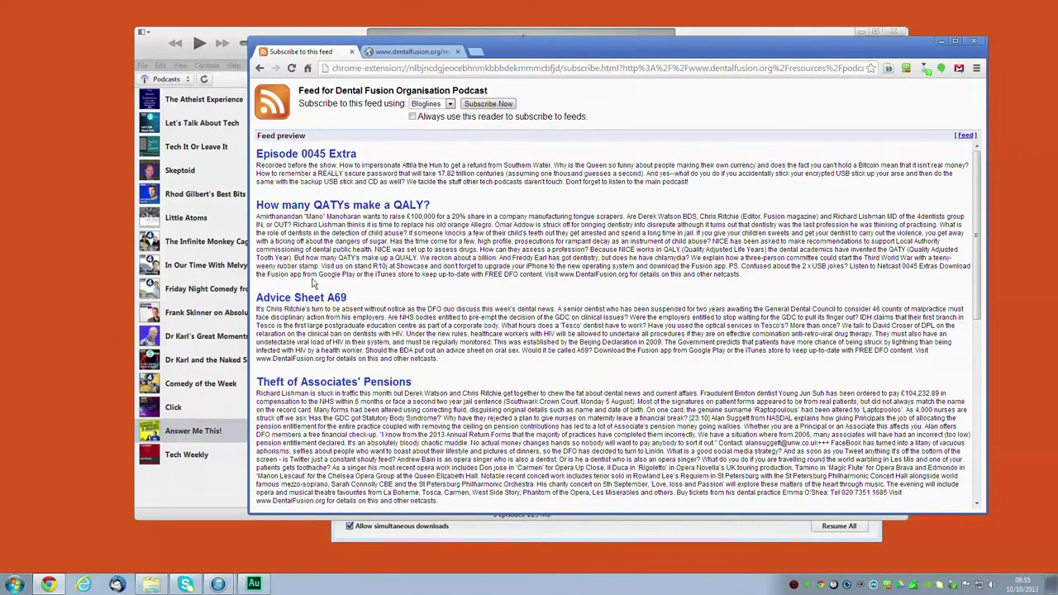
double_click(304, 154)
click(306, 172)
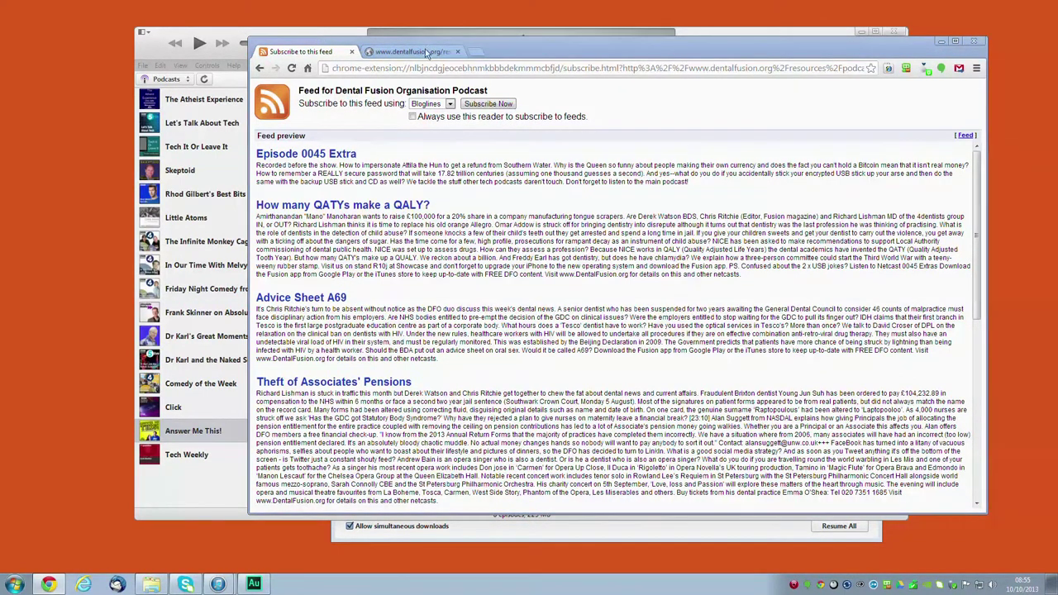
- Switch back to iTunes, confirm the subscription to the entered feed and show the Dental Fusion Organisation Podcast's episodes
drag(529, 45, 506, 69)
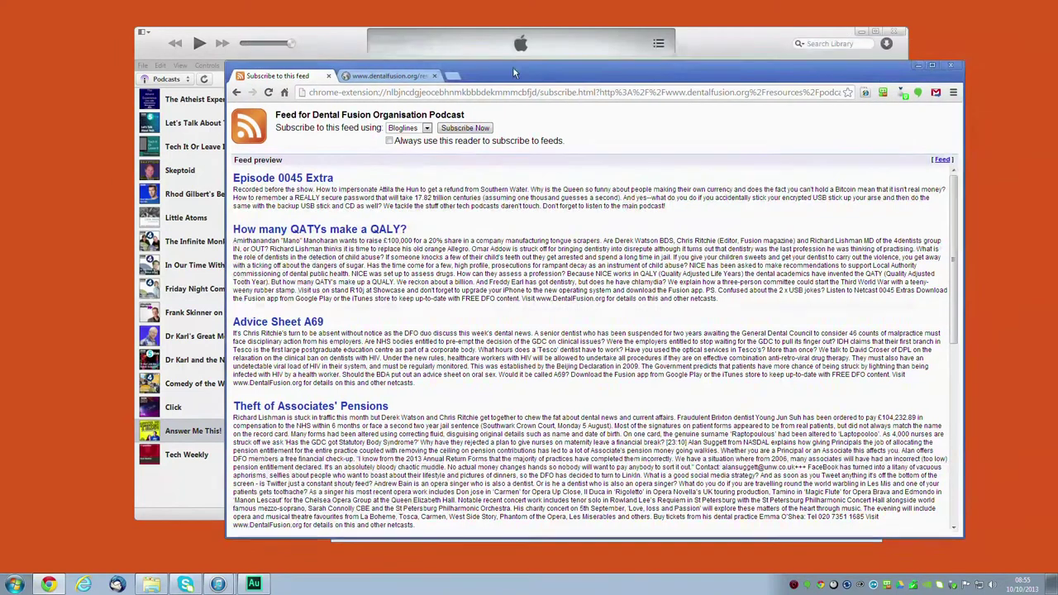
click(920, 66)
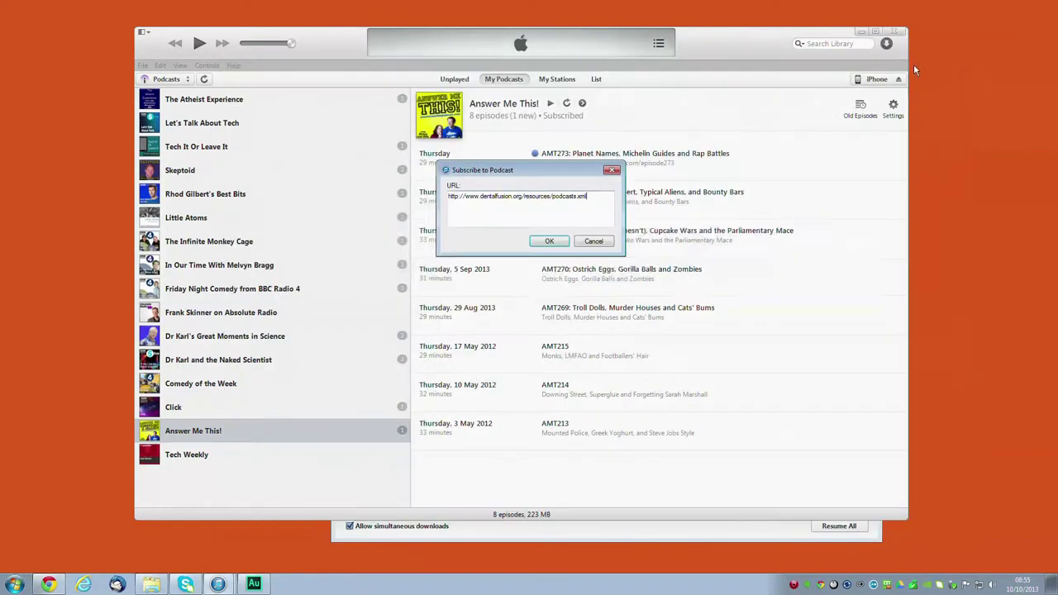
click(550, 241)
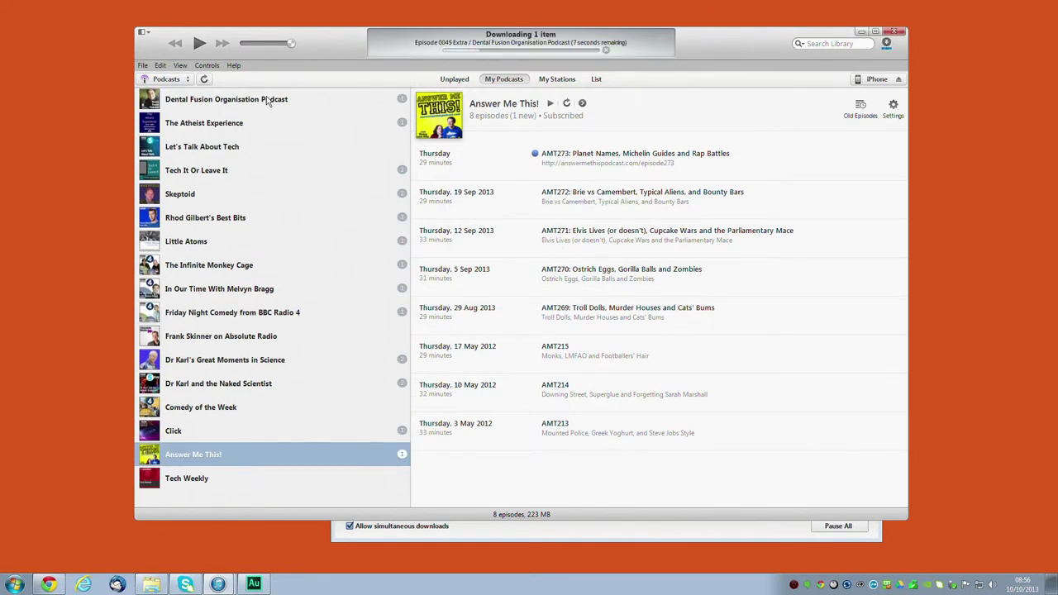
click(211, 100)
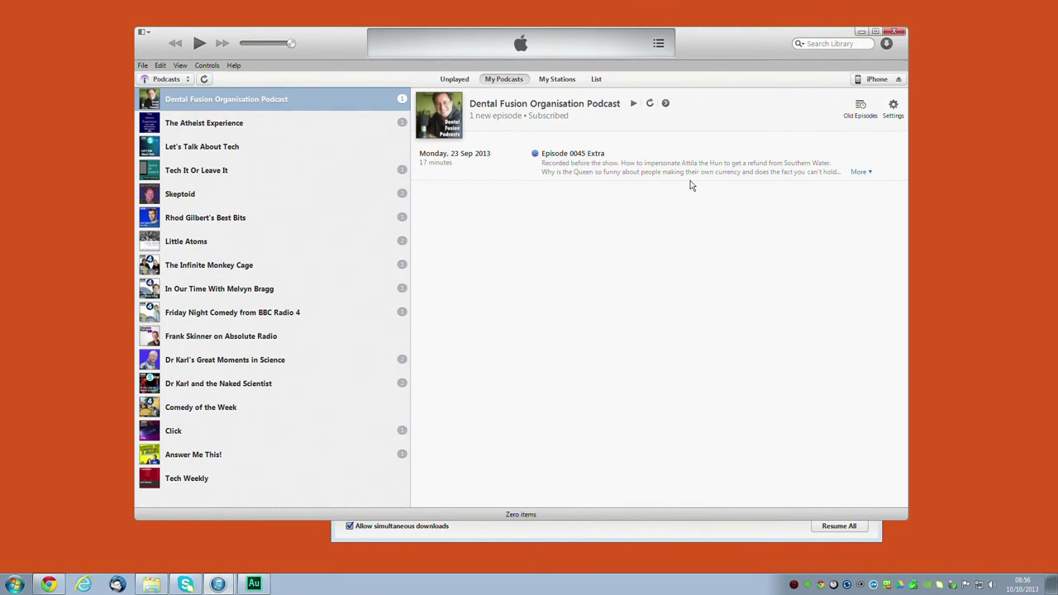
- Review the Dental Fusion Organisation Podcast's settings and its download options, keeping the existing choices
click(894, 112)
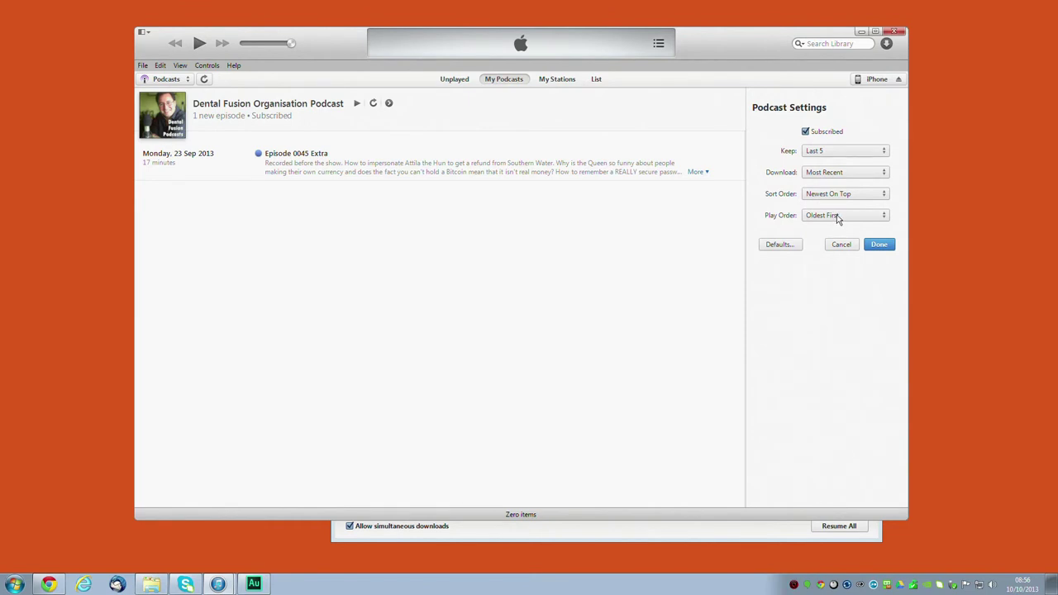
click(845, 173)
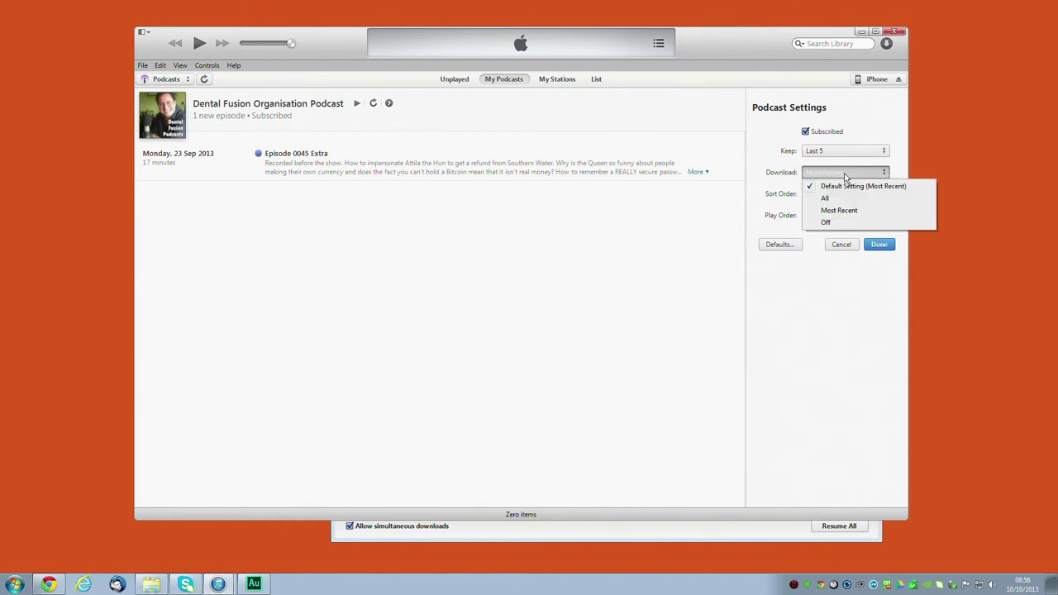
click(845, 176)
click(845, 176)
click(833, 280)
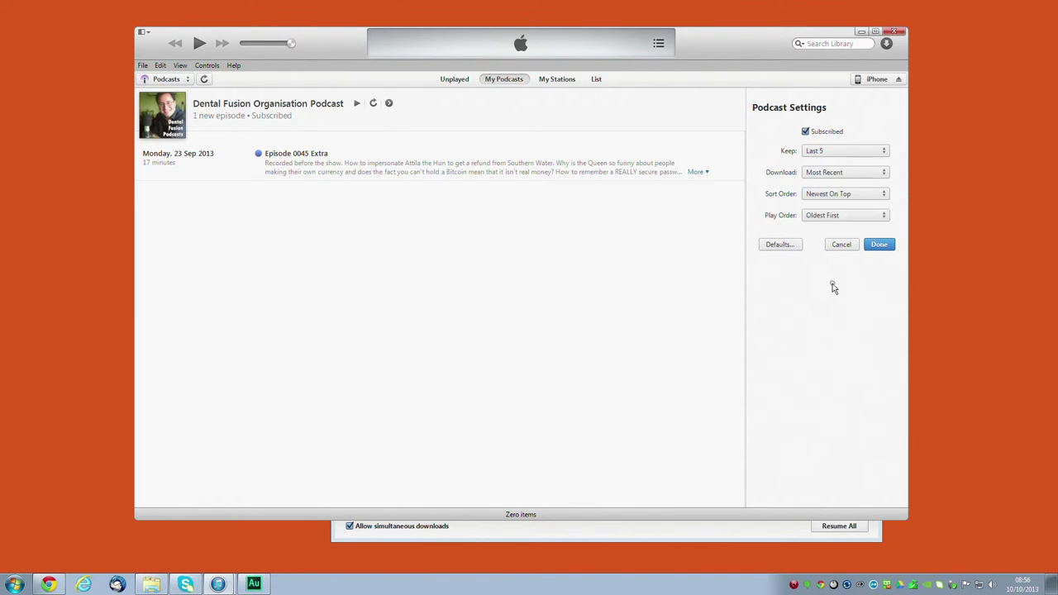
click(878, 246)
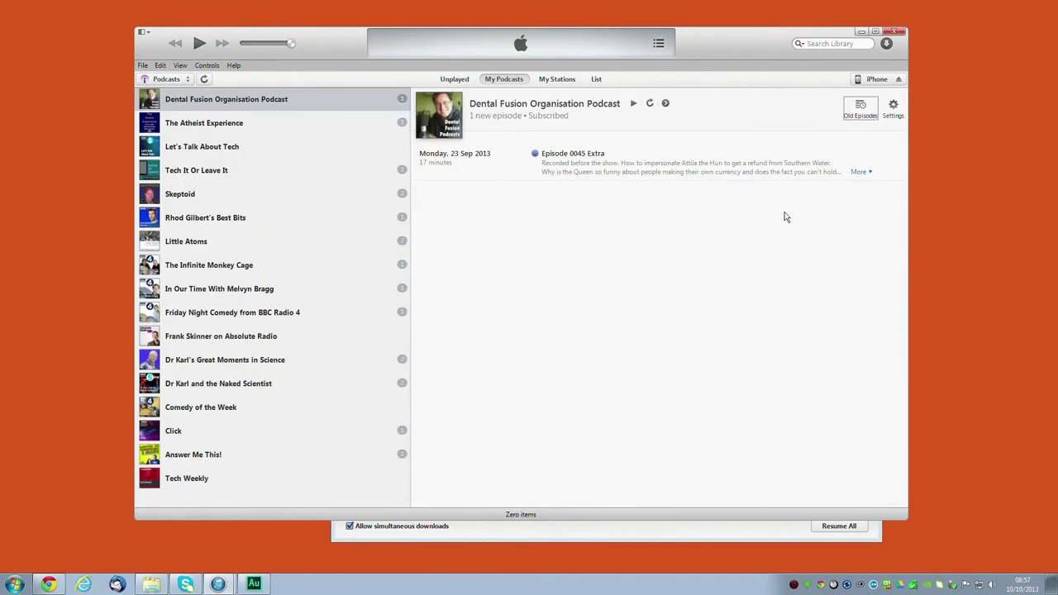
- Add the old episode "How many QATYs make a QALY?" to the podcast's episode list
click(859, 110)
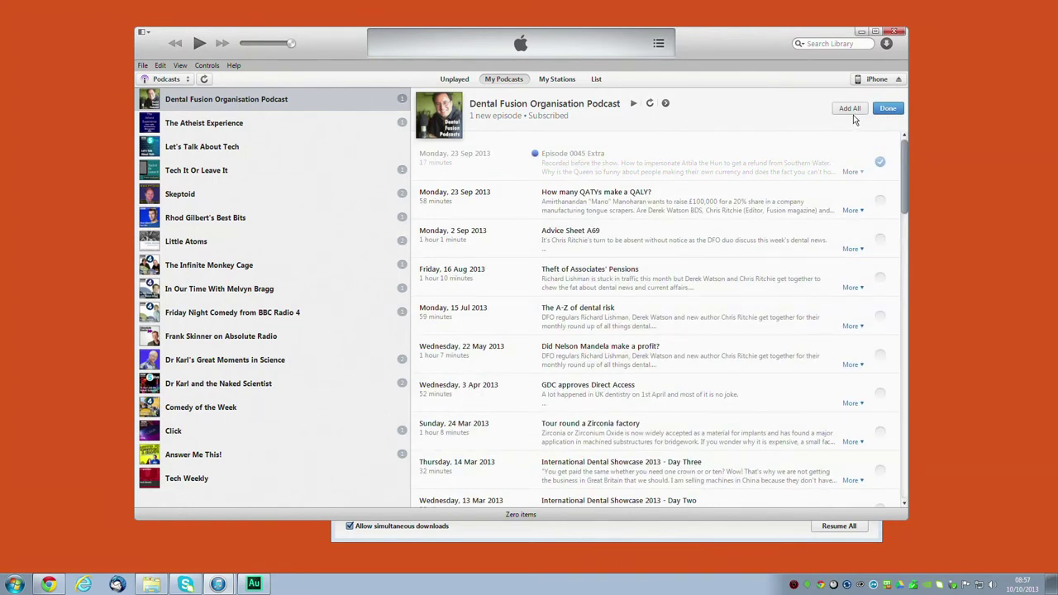
click(879, 201)
click(887, 111)
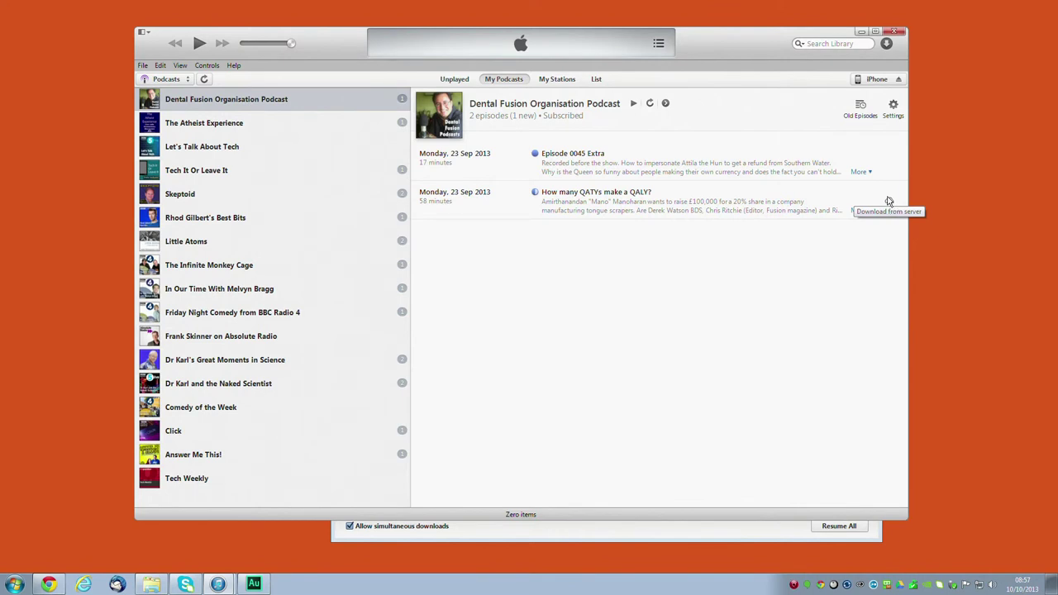
- Download the episode "How many QATYs make a QALY?" and check the list of downloads
click(889, 202)
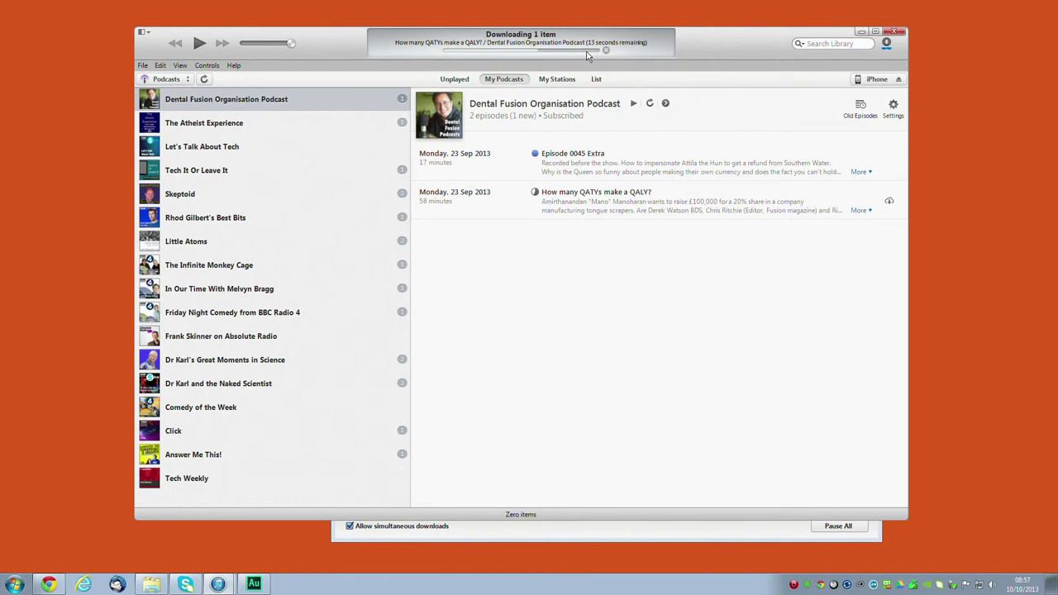
click(886, 45)
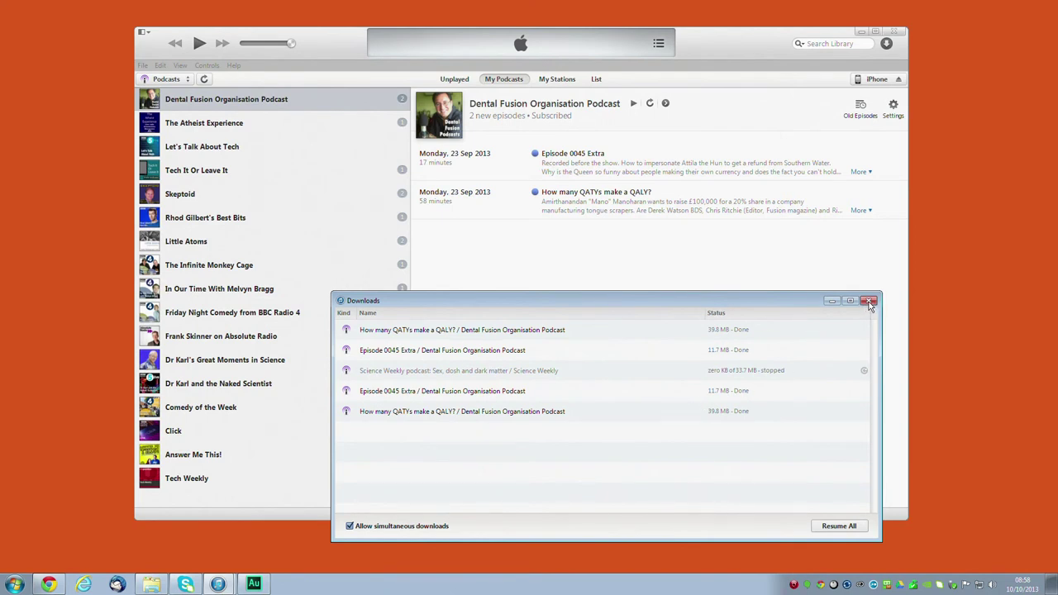
click(870, 302)
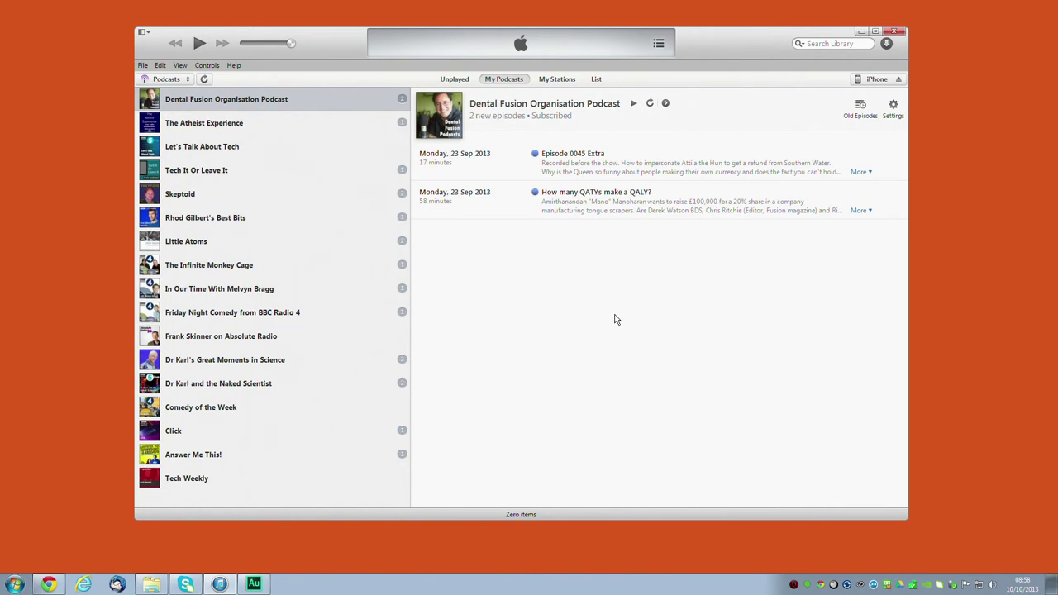
- Sync the connected iPhone from its device summary
click(871, 82)
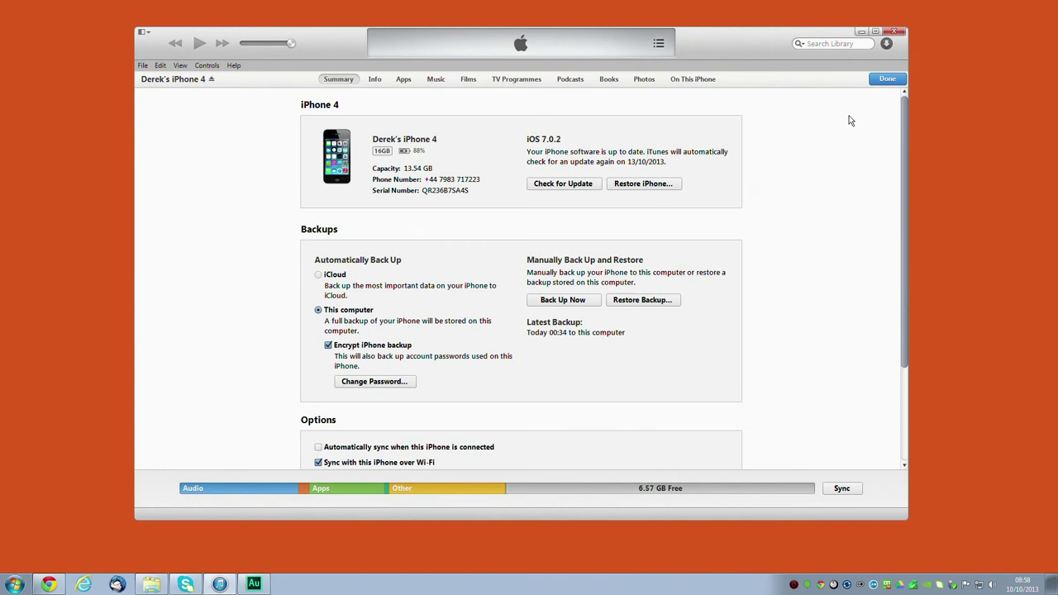
click(841, 491)
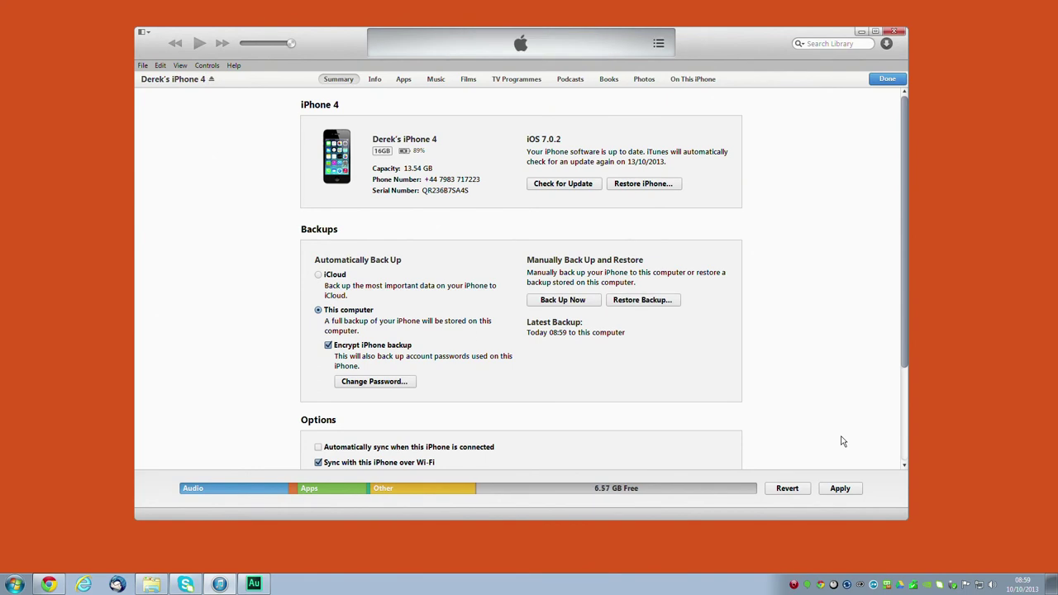
- Check the Dental Fusion Organisation Podcast episodes in the iPhone's podcast sync settings, and close the device view applying the changes
click(573, 83)
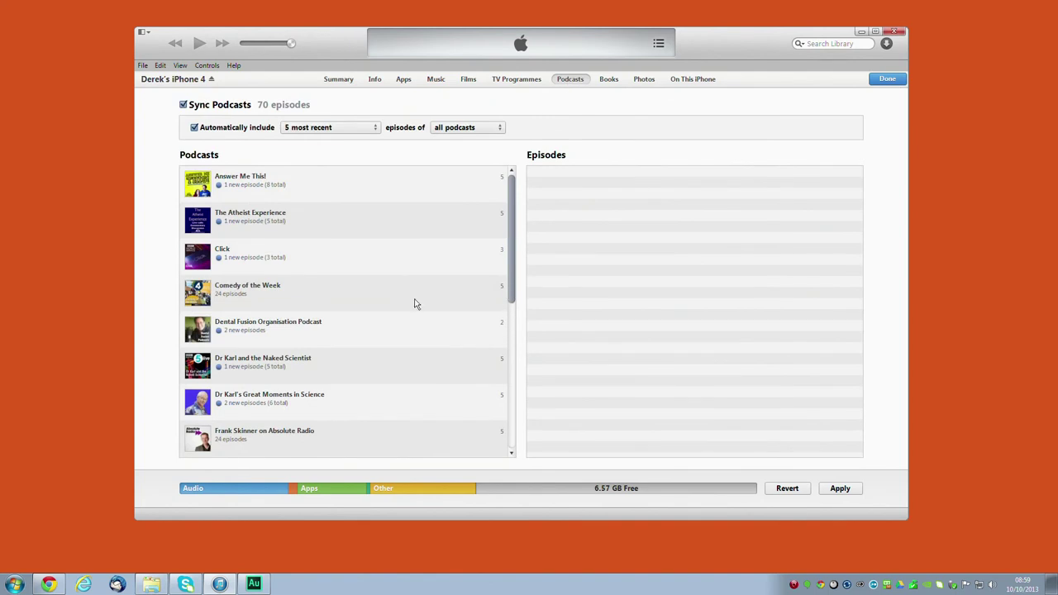
click(267, 328)
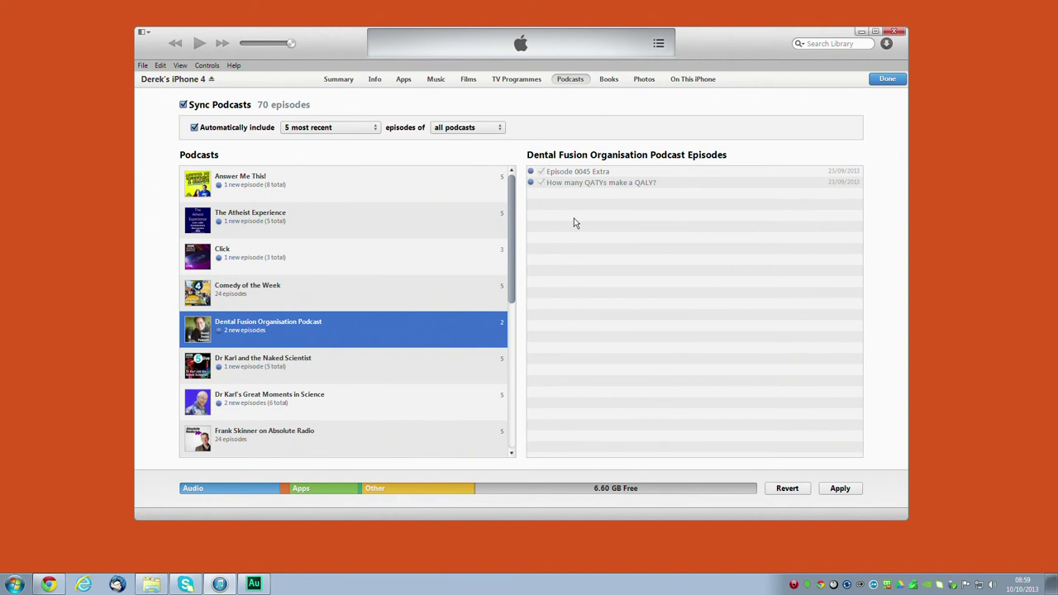
click(885, 80)
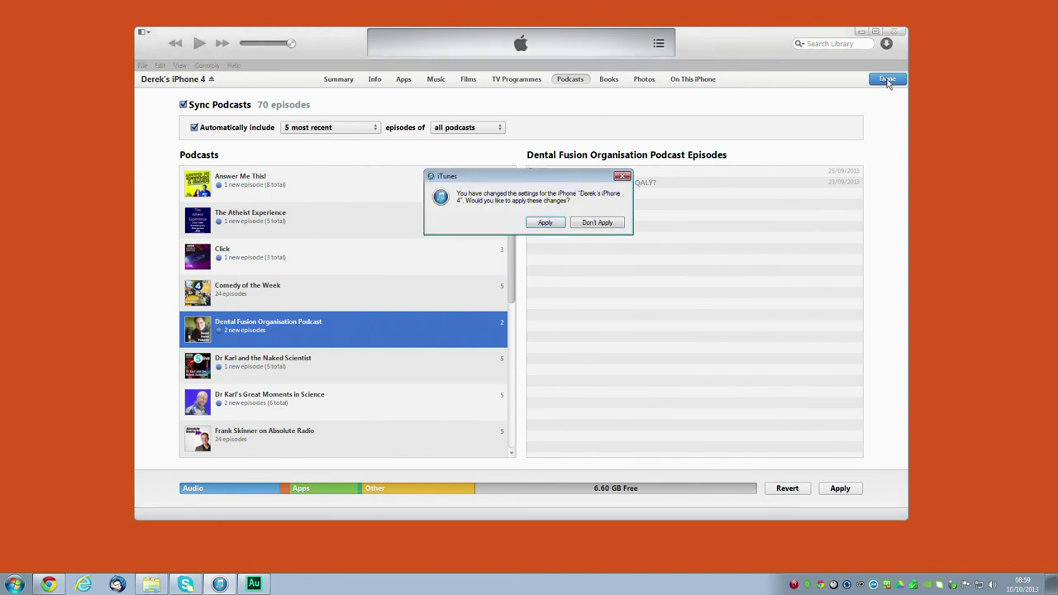
click(547, 223)
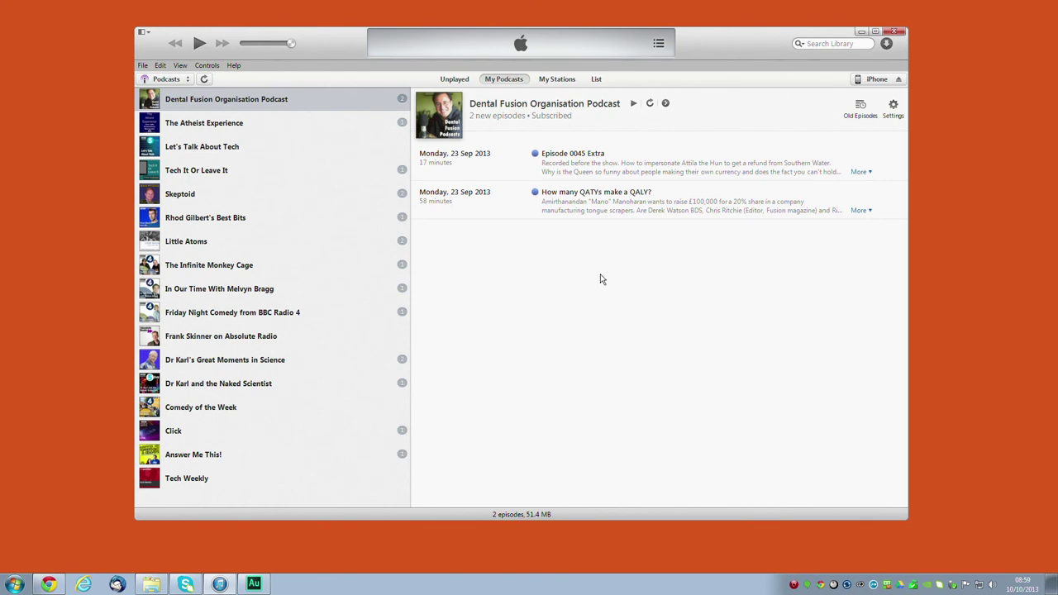
- Play Episode 0045 Extra of the Dental Fusion Organisation Podcast, pause it and leave that episode selected
double_click(577, 171)
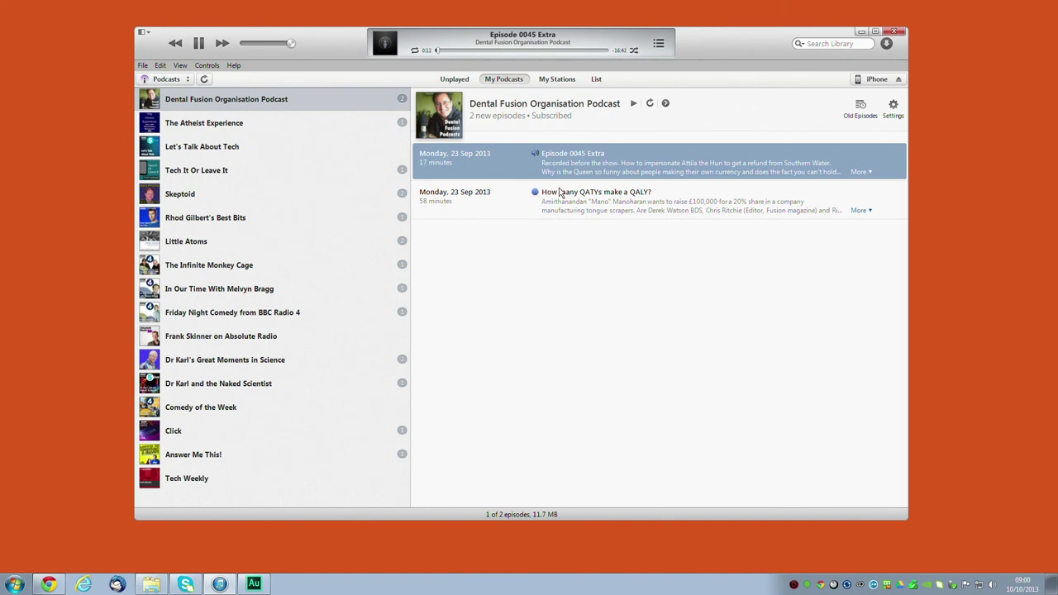
click(197, 45)
click(620, 210)
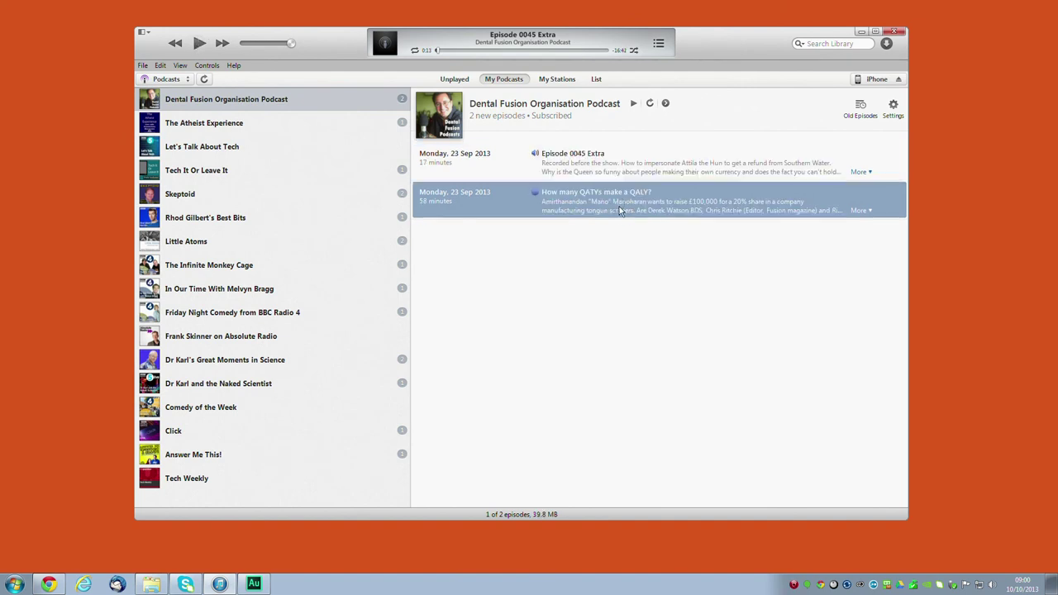
click(590, 171)
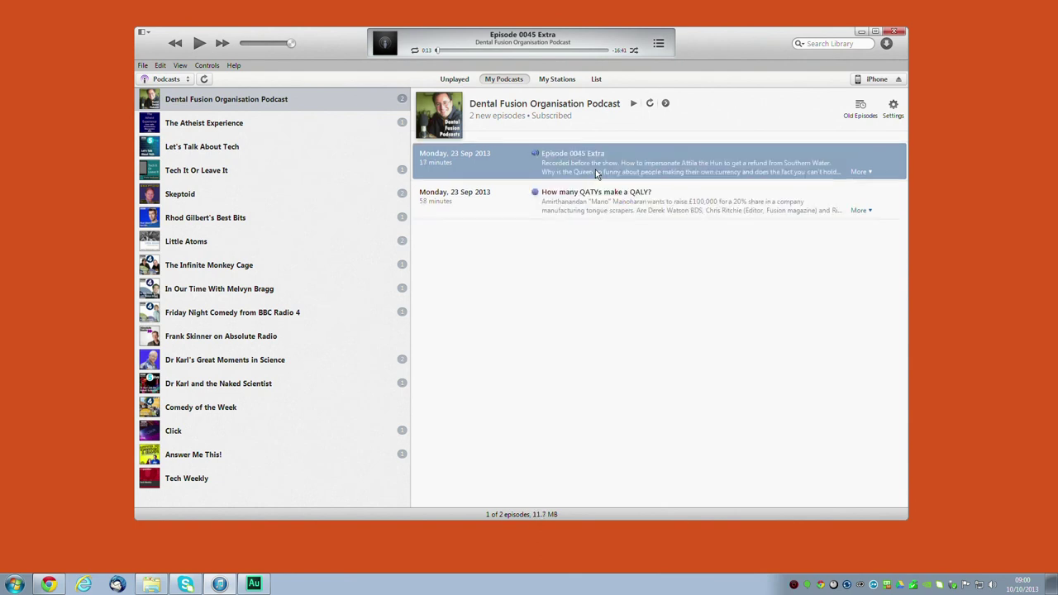